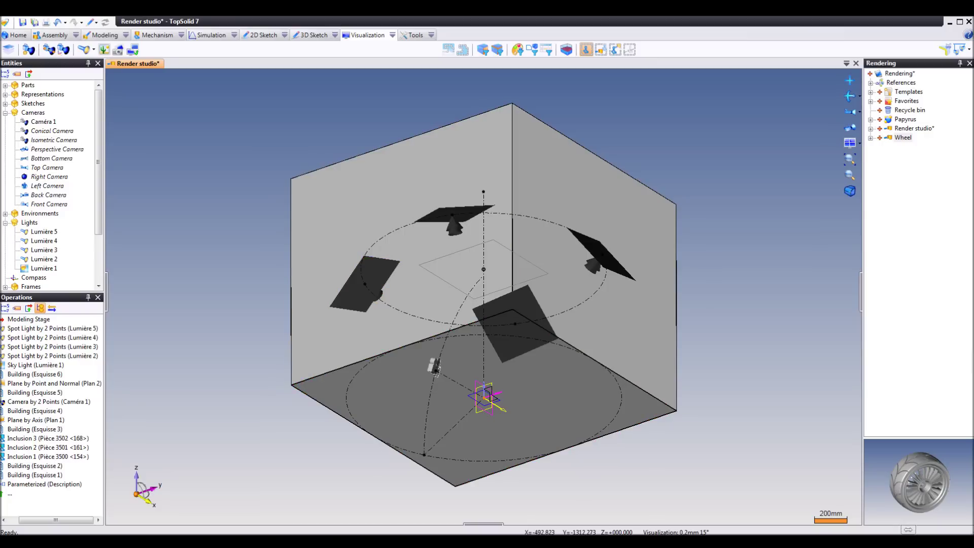
Reduce the guide circle on the studio floor to shrink the room's footprint.
middle_drag(244, 423, 209, 437)
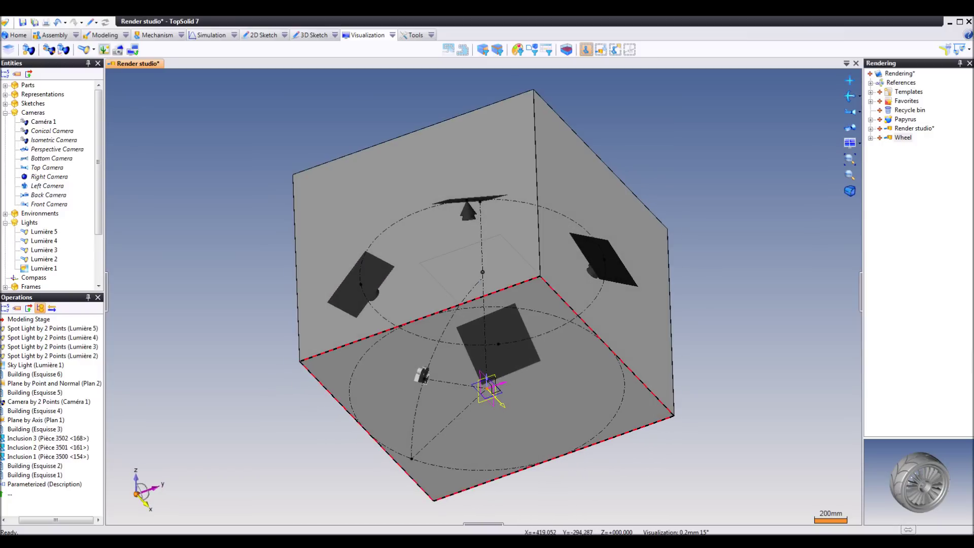
middle_drag(544, 393, 520, 374)
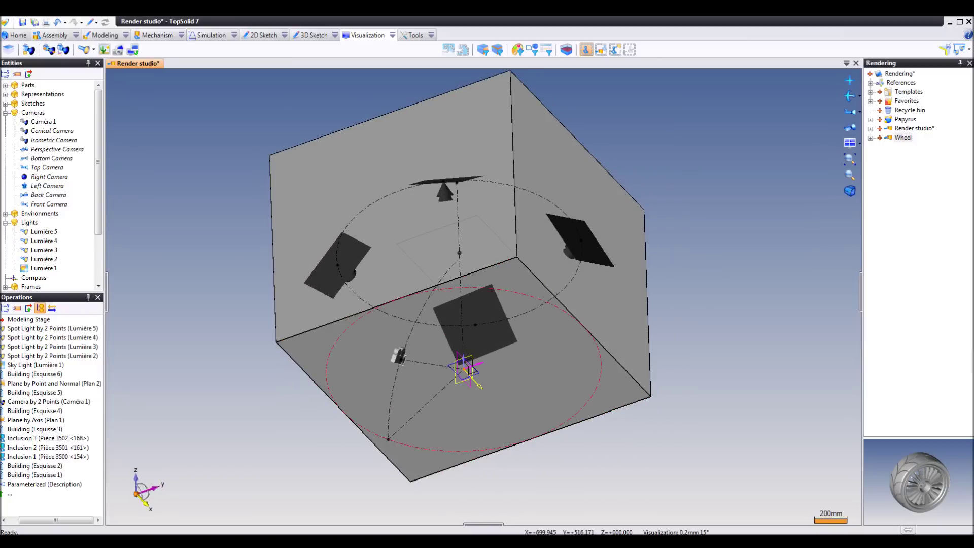
mouse_move(587, 401)
mouse_down()
mouse_move(625, 412)
mouse_move(574, 399)
mouse_move(581, 387)
mouse_move(613, 392)
mouse_move(555, 381)
mouse_up()
scroll(556, 380, down, 2)
scroll(504, 388, down, 2)
middle_drag(504, 389, 504, 374)
scroll(507, 407, up, 3)
scroll(489, 231, down, 2)
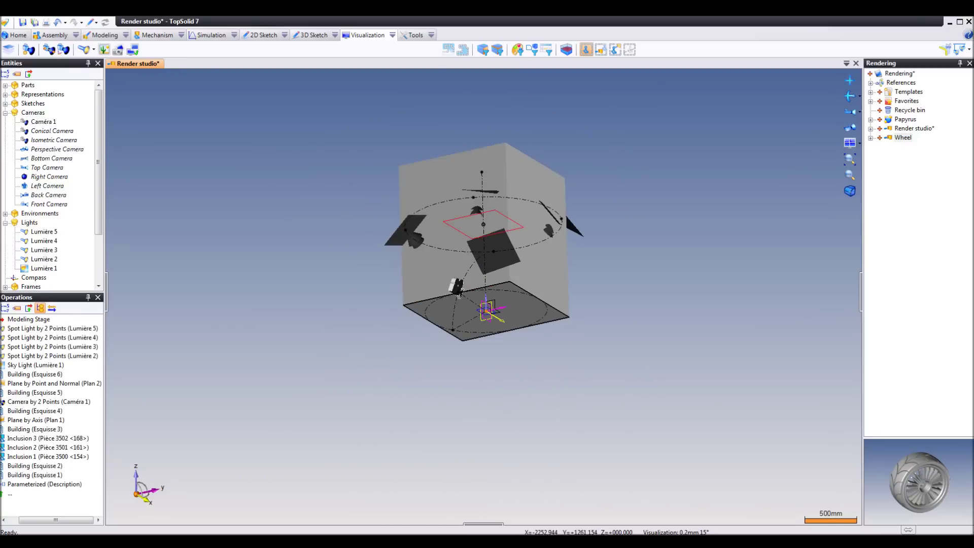
Adjust the studio's wall height by moving the upper point of the central vertical axis.
middle_drag(495, 199, 481, 263)
scroll(480, 257, up, 2)
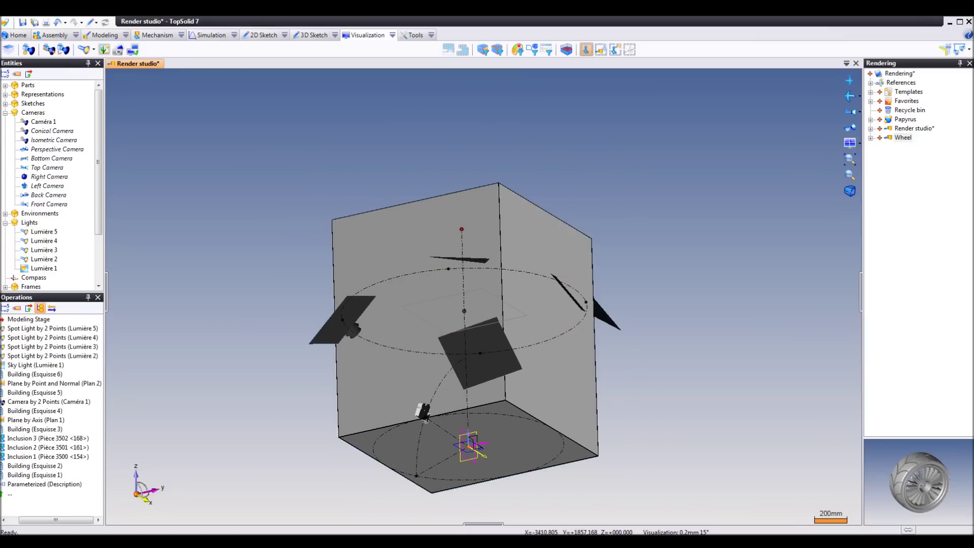
drag(462, 229, 459, 150)
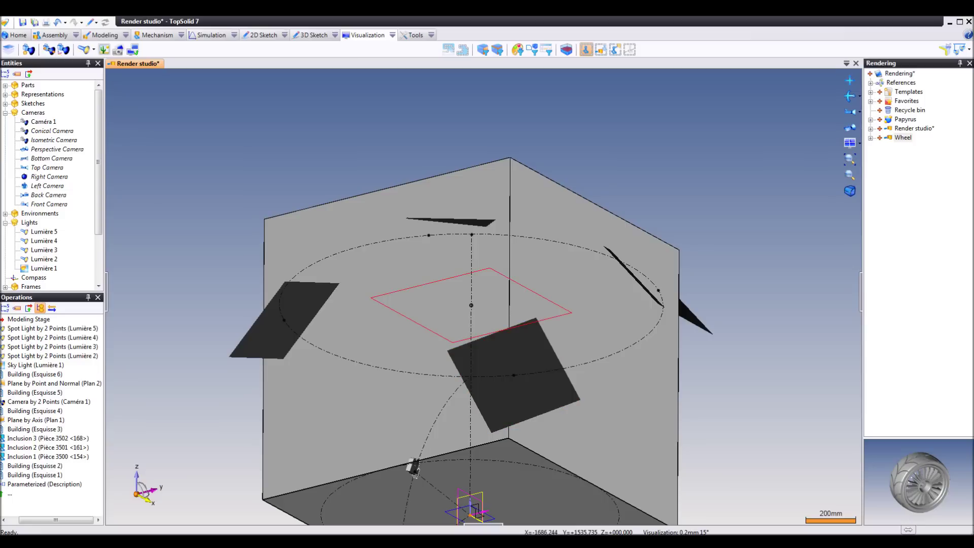
Raise the center point of the spot lights' guide circle and reduce the circle's radius.
middle_drag(555, 309, 579, 312)
middle_drag(654, 276, 613, 274)
drag(468, 304, 467, 265)
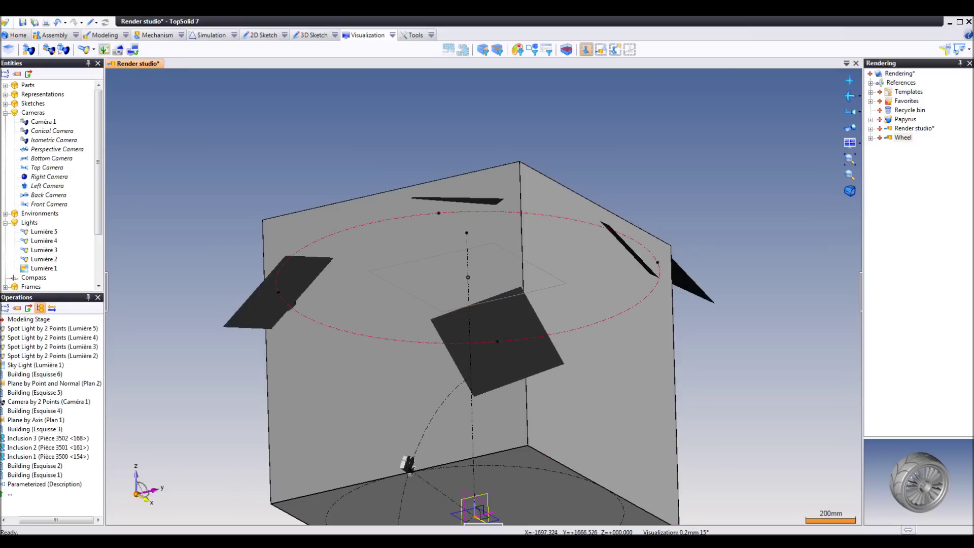
drag(658, 280, 582, 276)
mouse_move(583, 277)
middle_down()
mouse_move(583, 390)
mouse_move(581, 277)
middle_up()
drag(579, 271, 591, 271)
scroll(516, 307, down, 2)
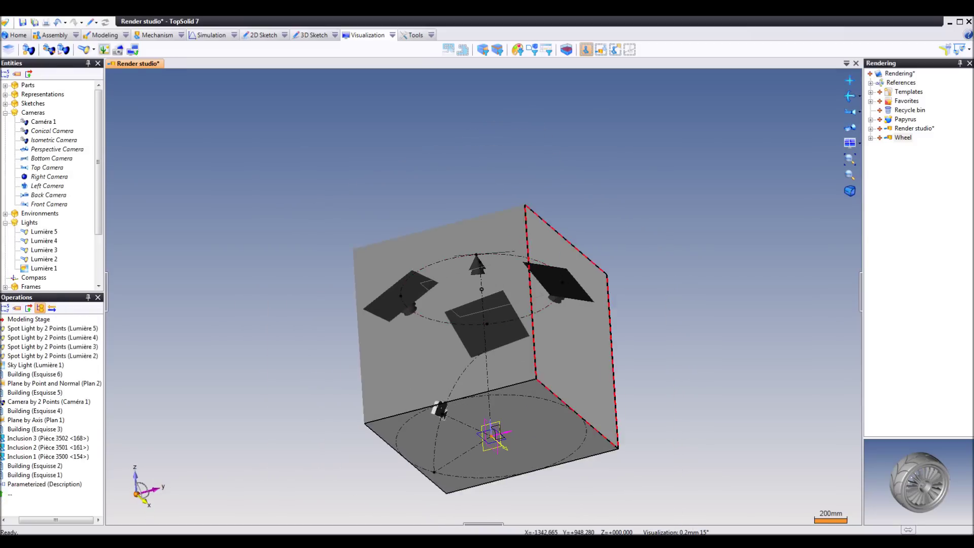
Review the Spot Light by 2 Points settings of Lumière 5 and Lumière 3, keeping them as they are.
scroll(527, 306, down, 1)
mouse_move(517, 310)
middle_down()
mouse_move(524, 296)
mouse_move(535, 302)
middle_up()
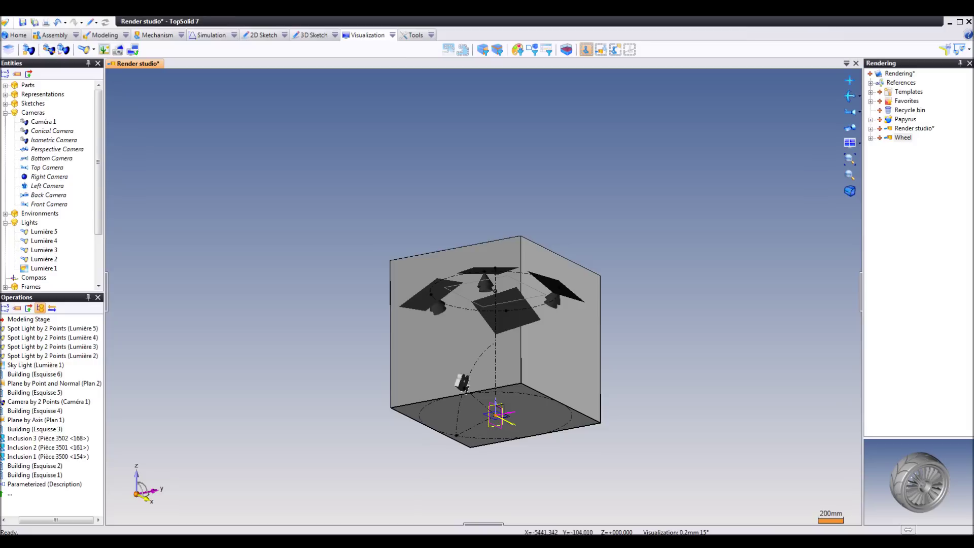
double_click(558, 288)
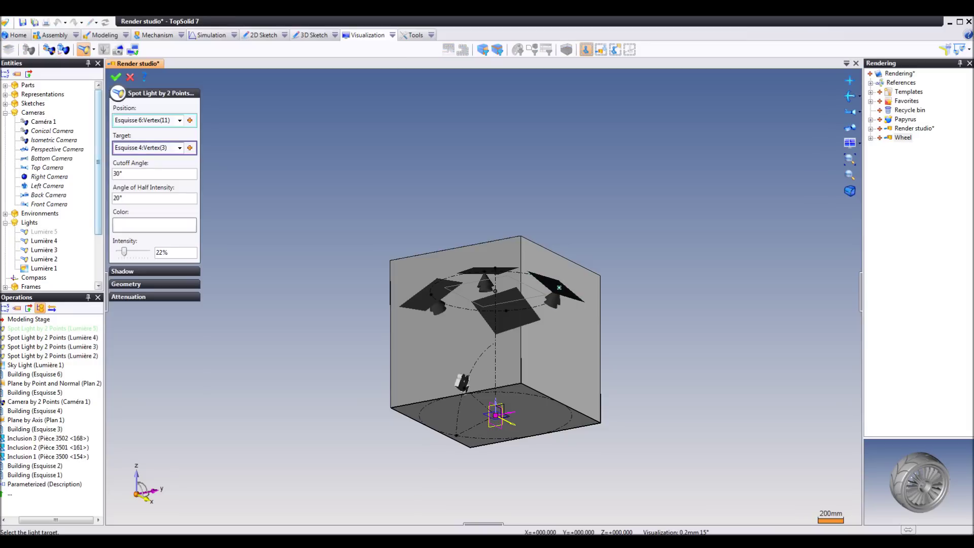
click(131, 77)
click(430, 295)
double_click(44, 250)
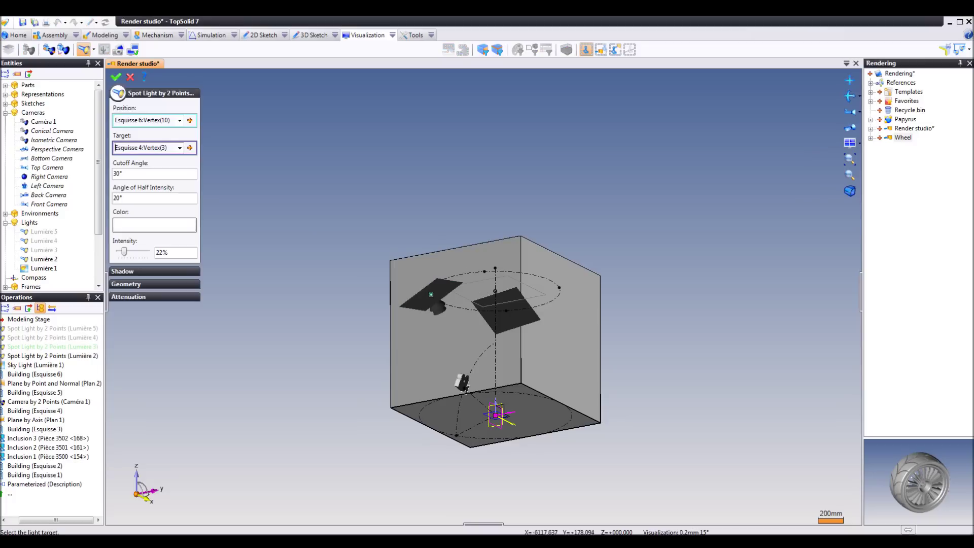
click(116, 77)
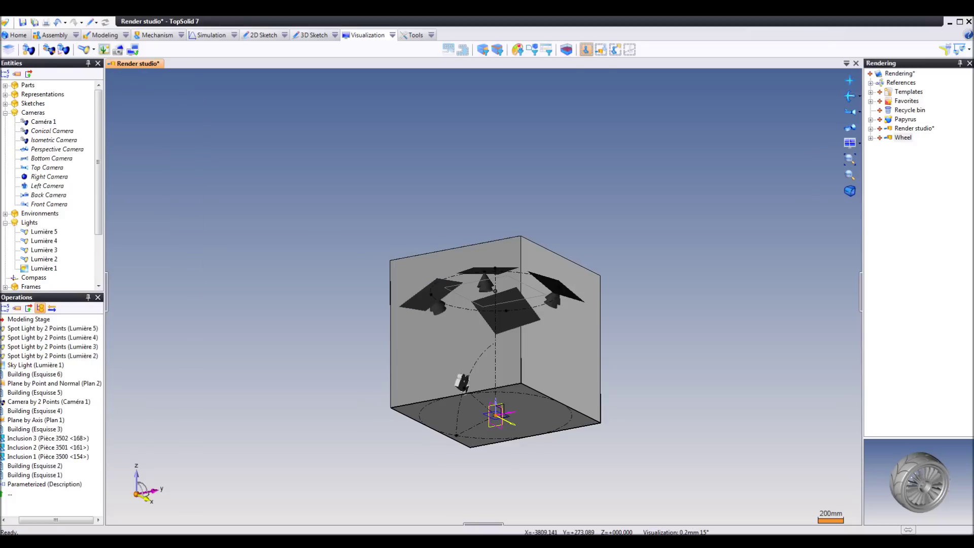
Insert the Wheel assembly from the Rendering project onto the floor of the render studio.
middle_drag(427, 355, 422, 378)
scroll(474, 418, up, 2)
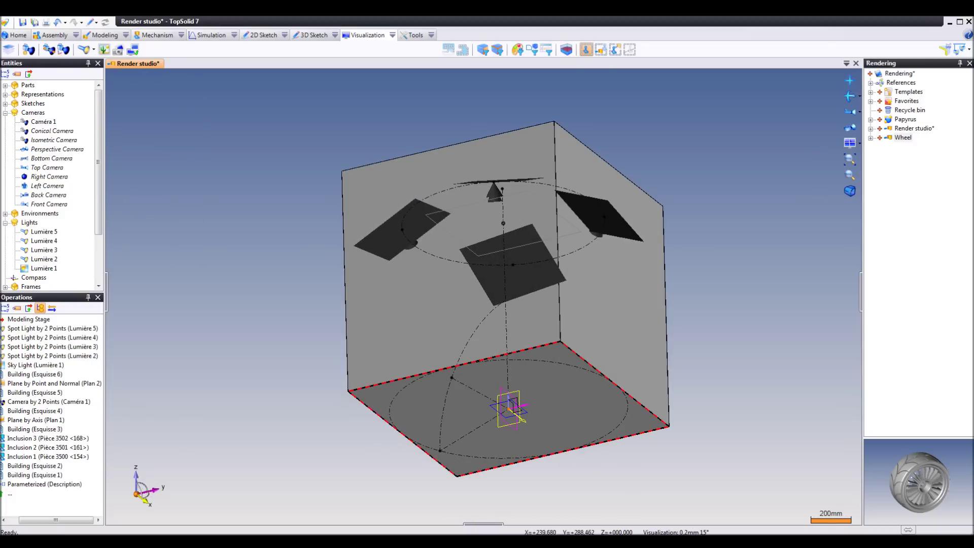
middle_drag(543, 414, 508, 408)
scroll(474, 436, up, 4)
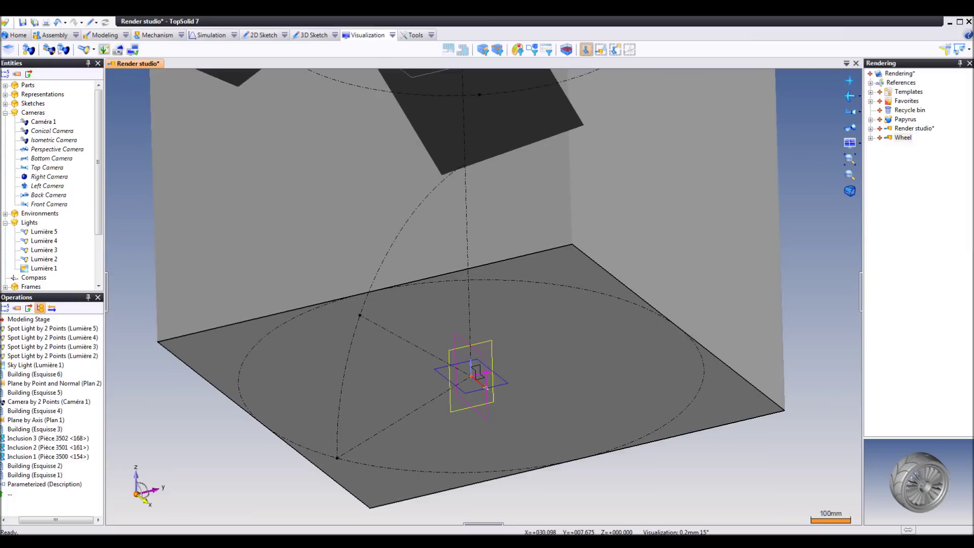
click(903, 138)
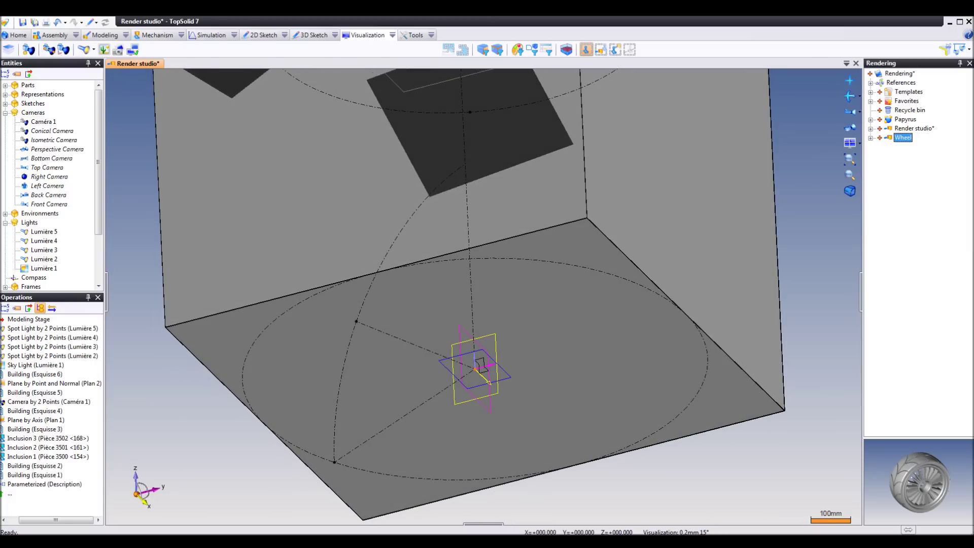
drag(902, 138, 590, 316)
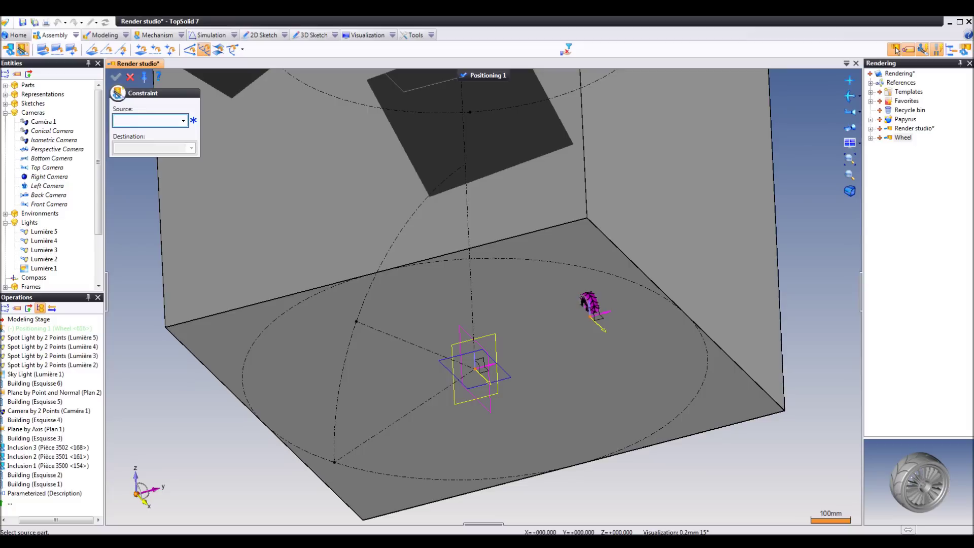
Position the wheel with a Frame on Frame constraint from its published frame to the studio's origin frame.
click(204, 49)
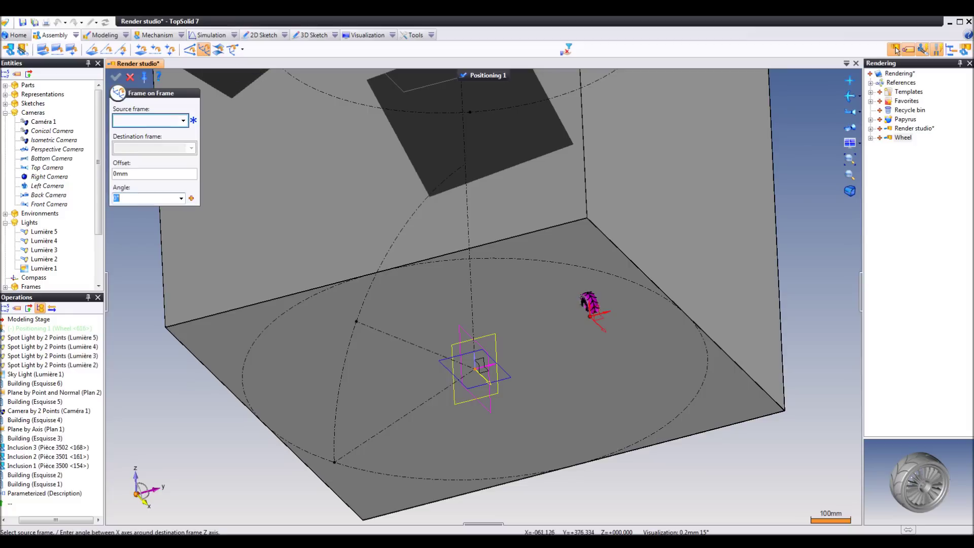
click(591, 306)
scroll(556, 342, up, 1)
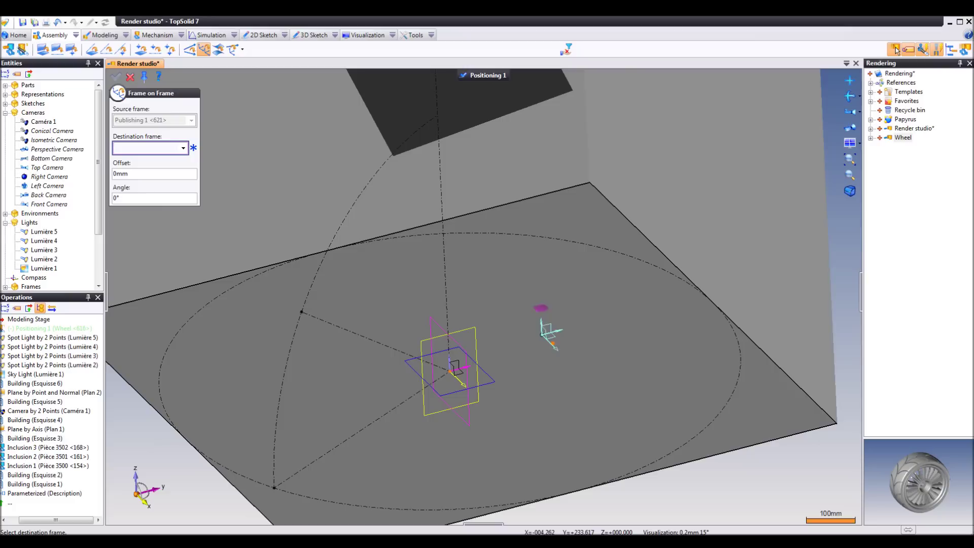
click(459, 379)
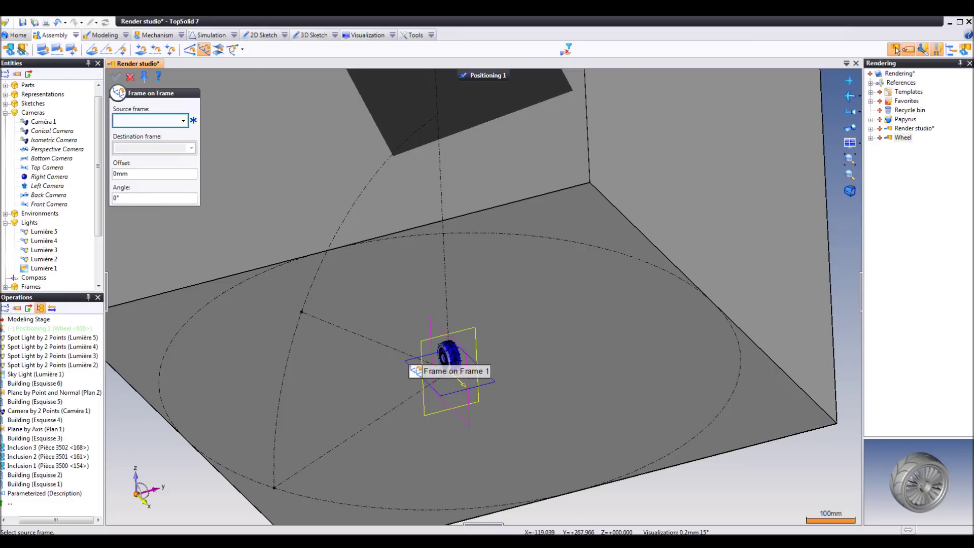
right_click(522, 313)
click(557, 343)
Set up a Realistic Rendering of the wheel view with an image width of 800.
middle_drag(493, 348, 489, 369)
scroll(489, 369, down, 2)
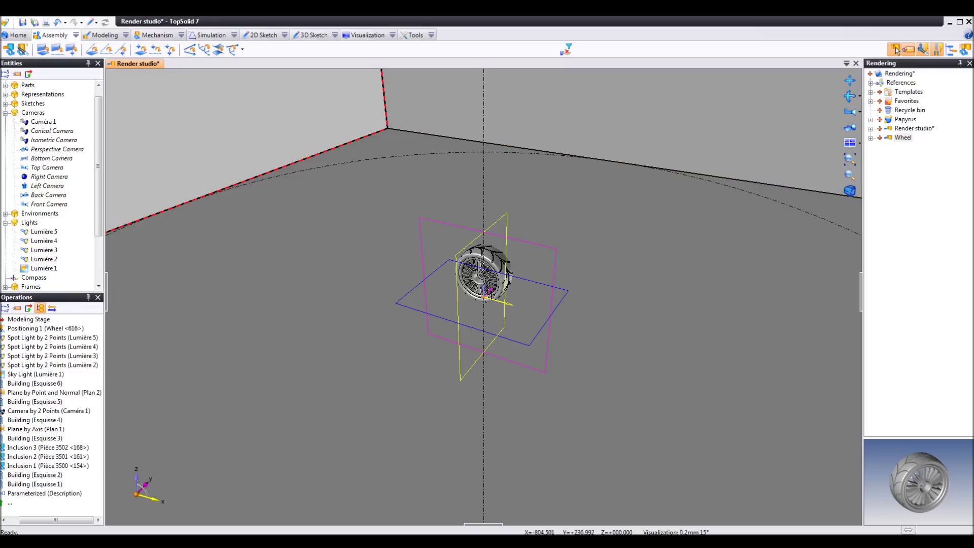
click(366, 35)
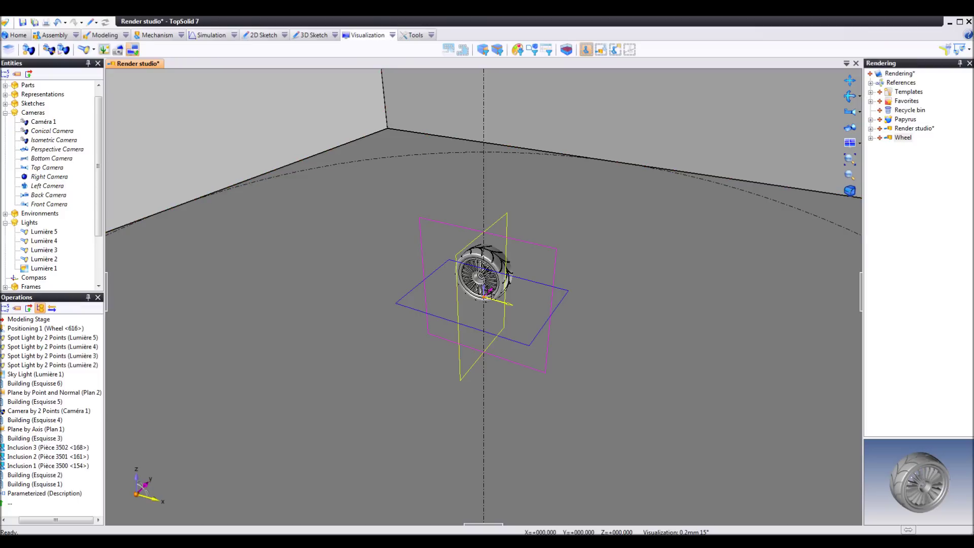
click(117, 49)
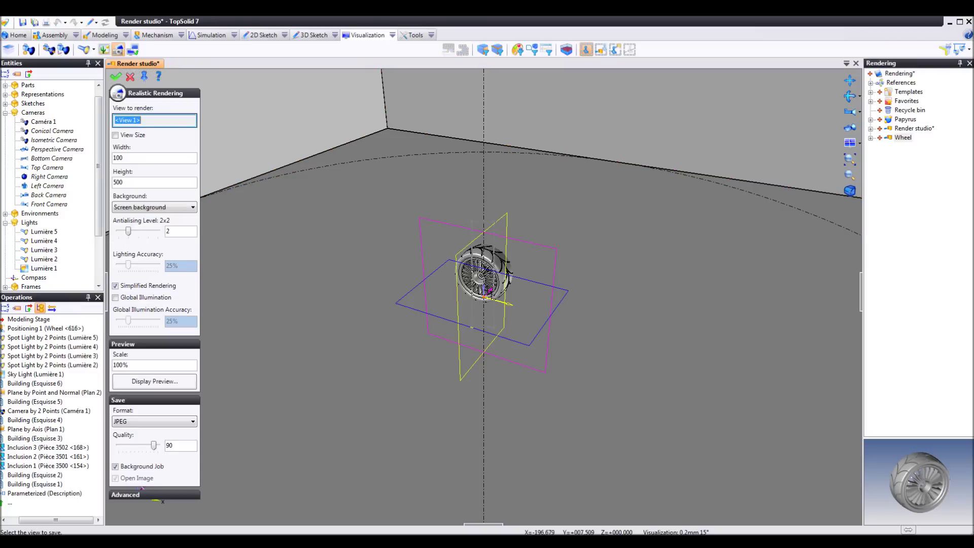
click(147, 158)
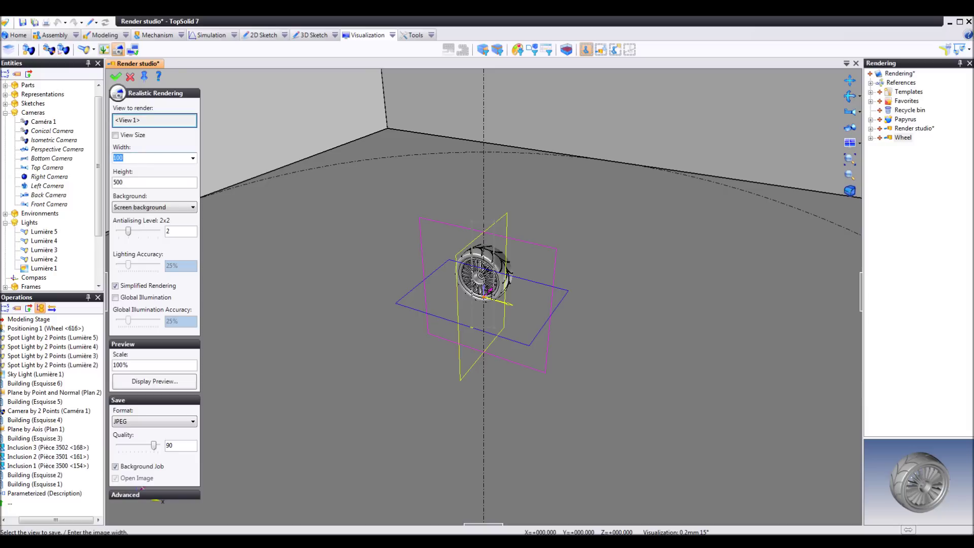
text(800)
key(Tab)
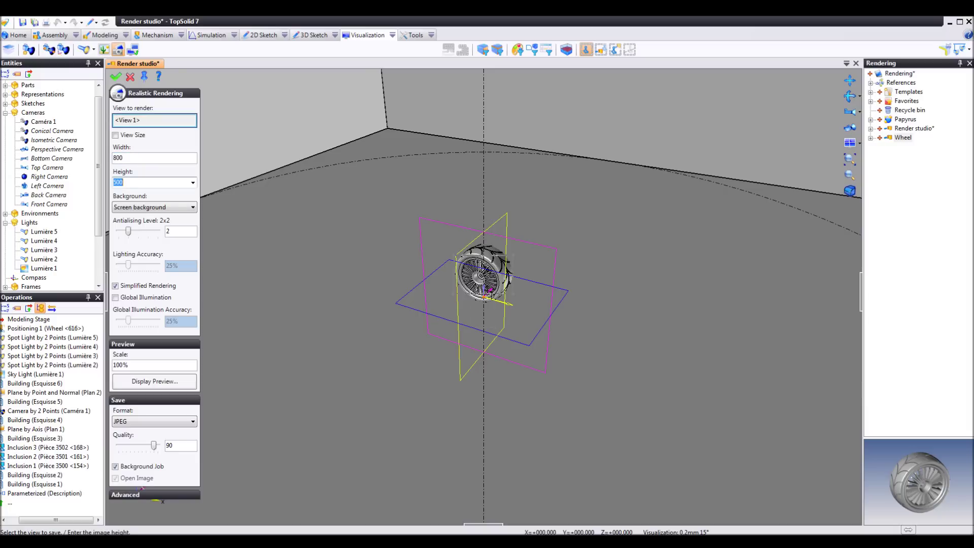
key(Return)
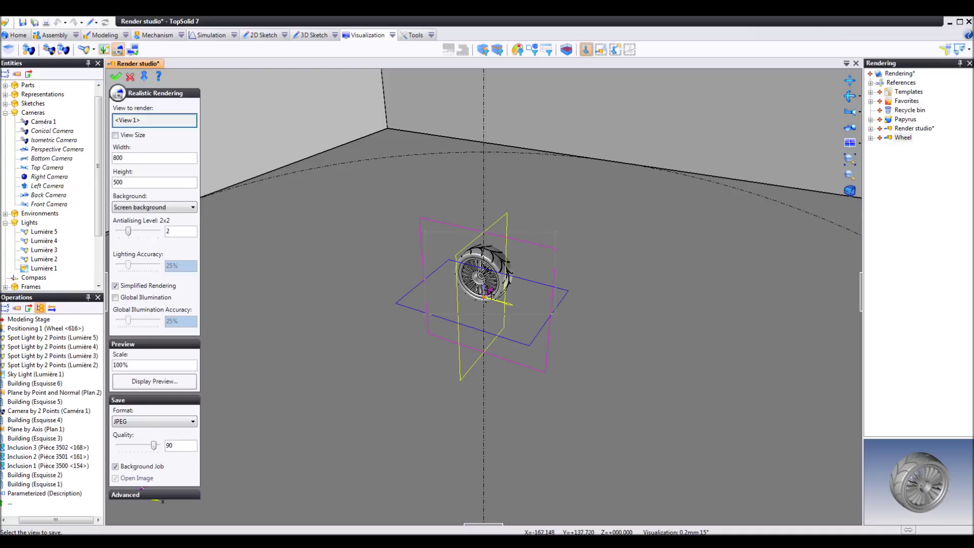
Preview the realistic rendering of the wheel, then close the preview and leave the rendering command.
click(154, 381)
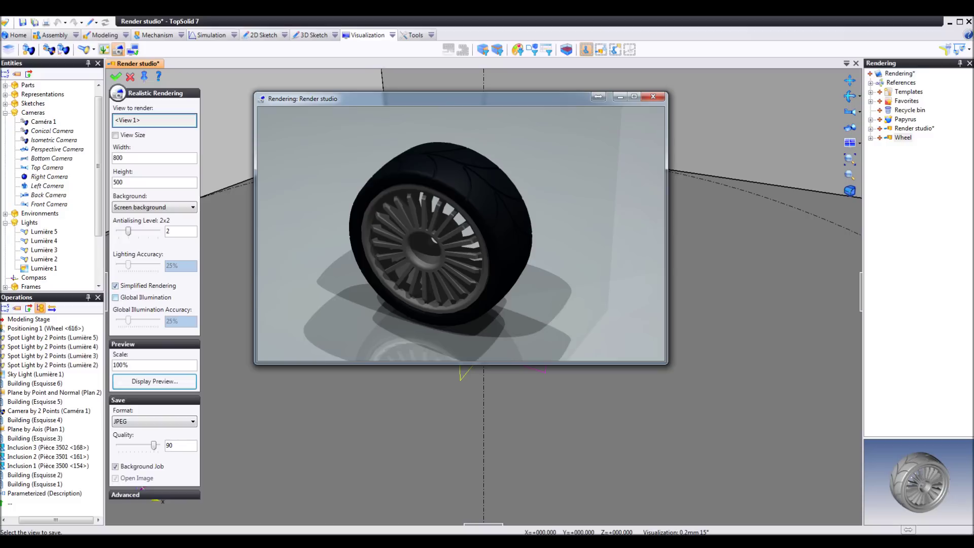
click(652, 96)
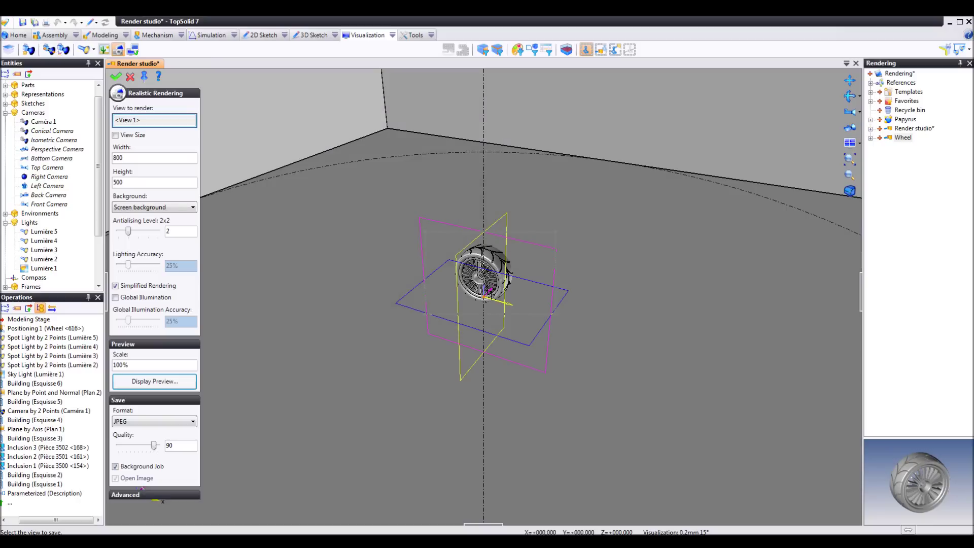
key(Escape)
scroll(483, 296, down, 8)
middle_drag(483, 330, 436, 338)
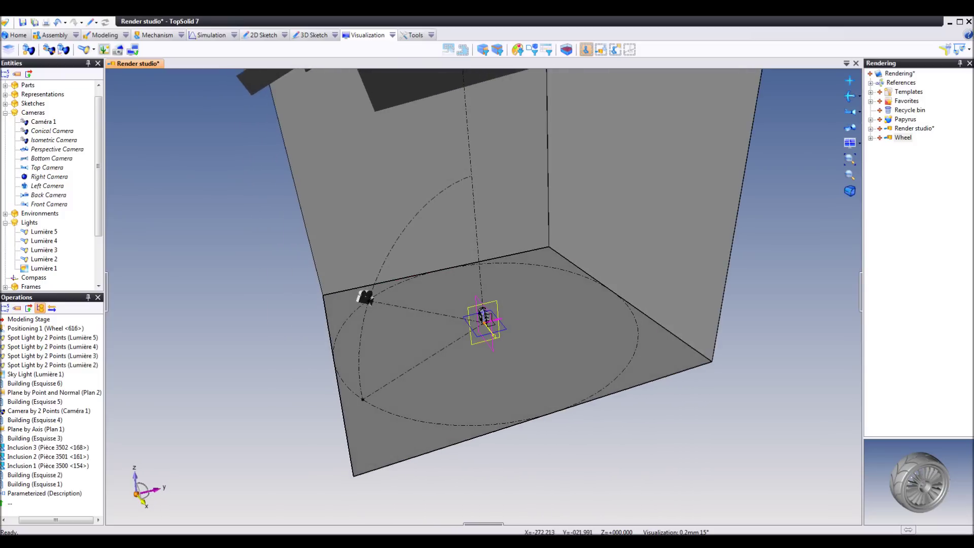